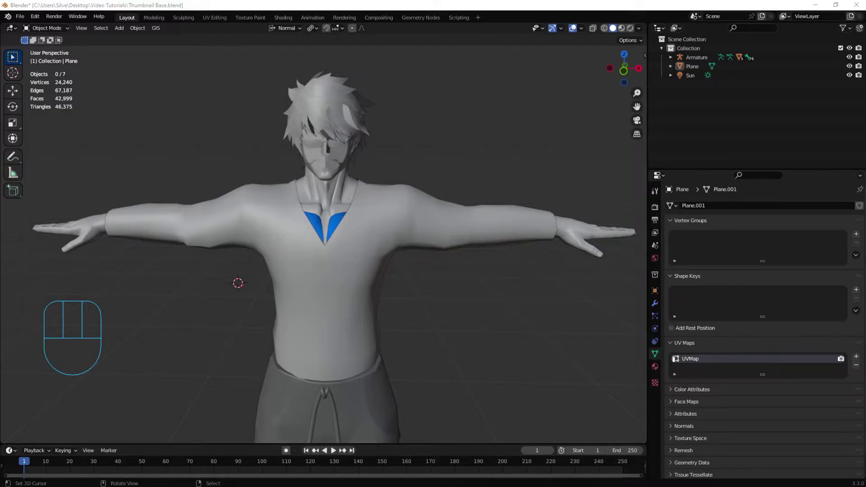
- Select the shirt (Plane) and show its Modifiers tab
{"action": "middle_click_drag", "start_coordinate": [331, 239], "coordinate": [354, 229]}
{"action": "right_click", "coordinate": [354, 229]}
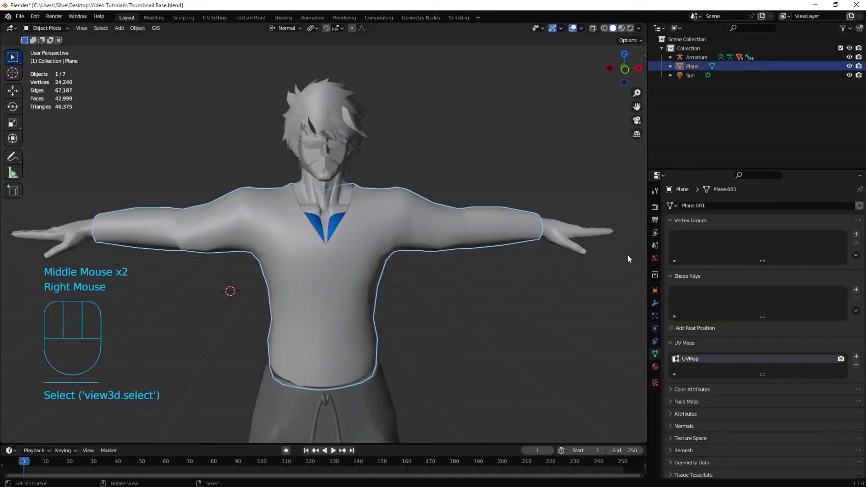
{"action": "left_click", "coordinate": [654, 303]}
{"action": "left_click", "coordinate": [689, 207]}
{"action": "left_click", "coordinate": [683, 207]}
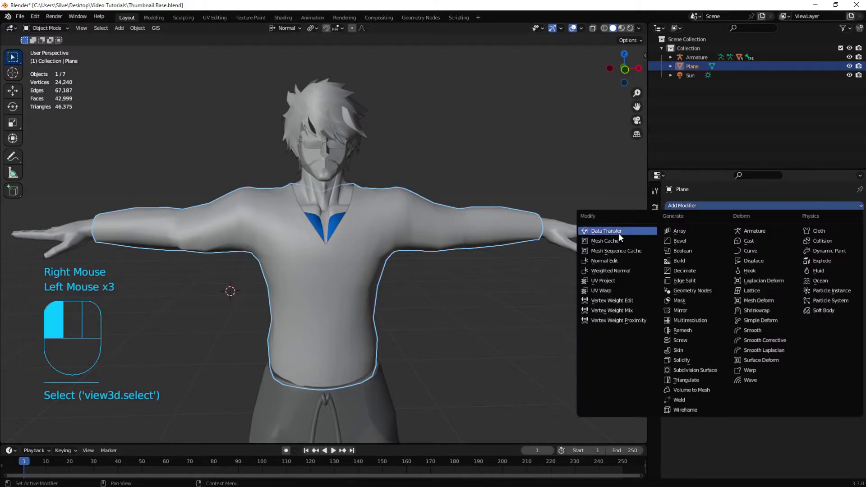
- Deselect everything and select the Body mesh to view its Armature modifier
{"action": "middle_click_drag", "start_coordinate": [375, 201], "coordinate": [402, 217], "text": "shift"}
{"action": "key", "text": "alt+a"}
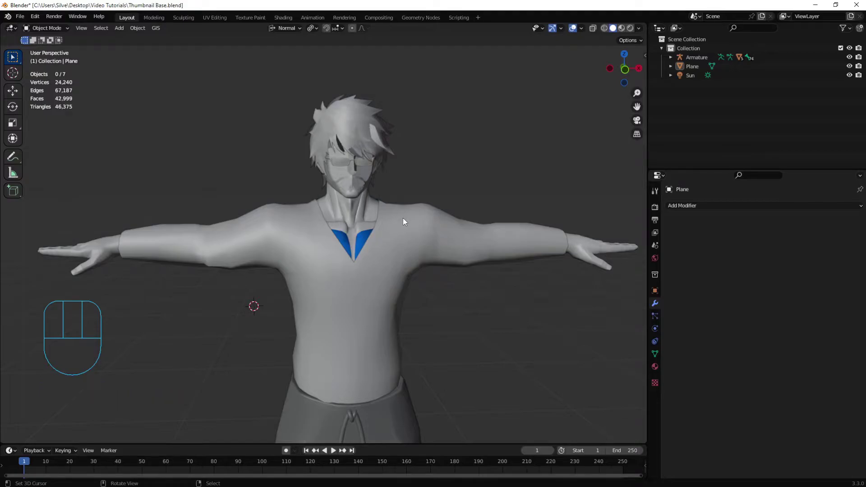
{"action": "right_click", "coordinate": [361, 210]}
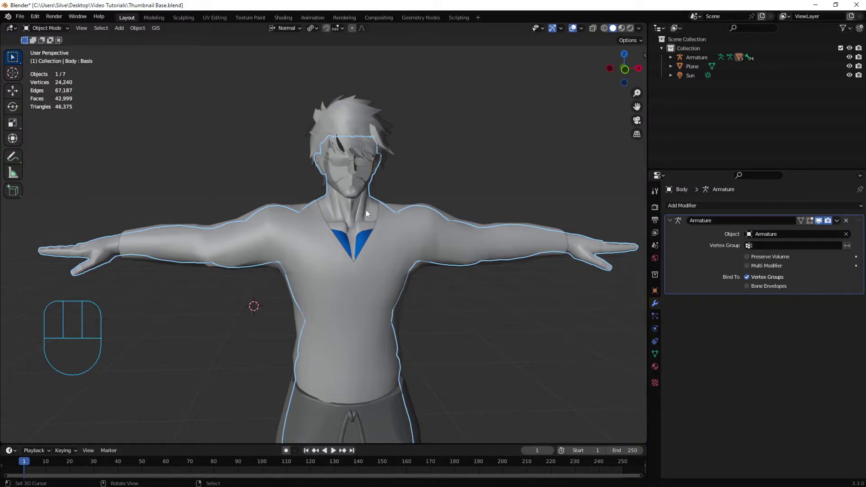
- Add the shirt as the active object alongside the body and switch to Weight Paint mode
{"action": "key", "text": "shift"}
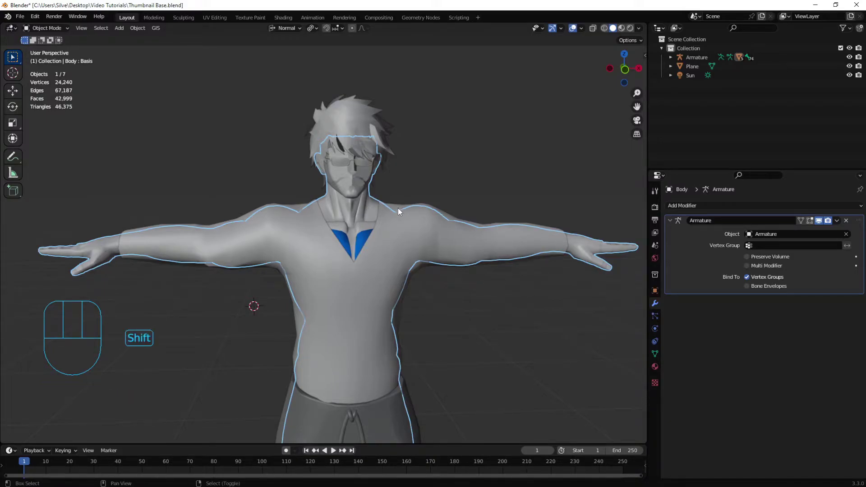
{"action": "right_click", "coordinate": [397, 209], "text": "shift"}
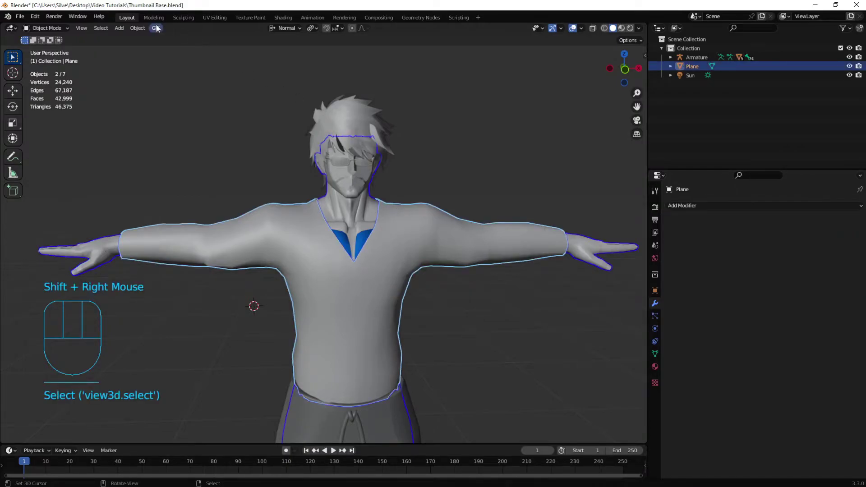
{"action": "key", "text": "ctrl+Tab"}
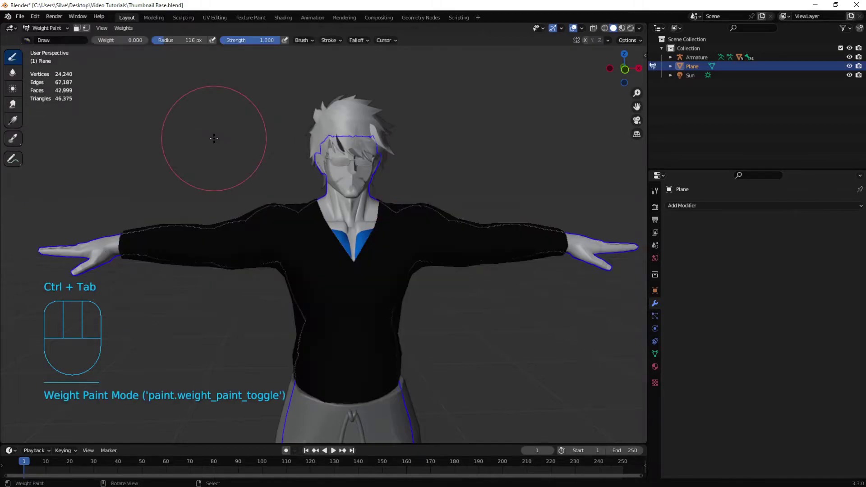
- Transfer the body's weights onto the shirt with Source Layers Selection set to By Name
{"action": "left_click", "coordinate": [124, 28]}
{"action": "left_click", "coordinate": [137, 140]}
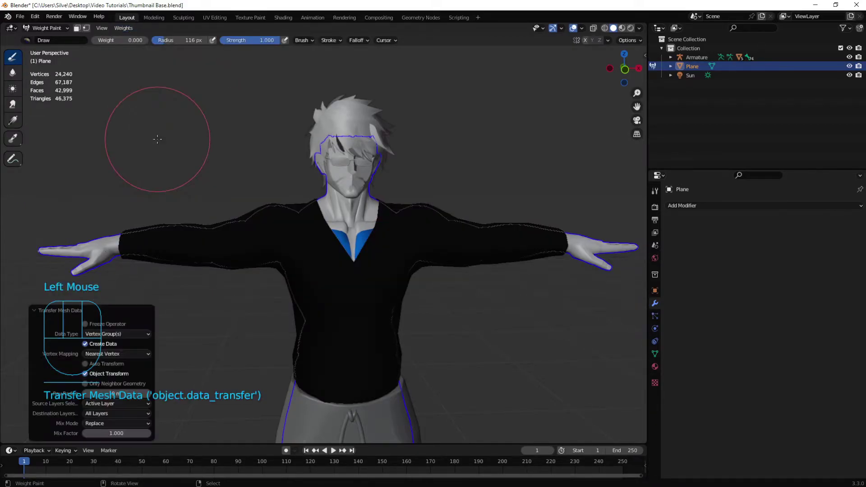
{"action": "left_click", "coordinate": [103, 404]}
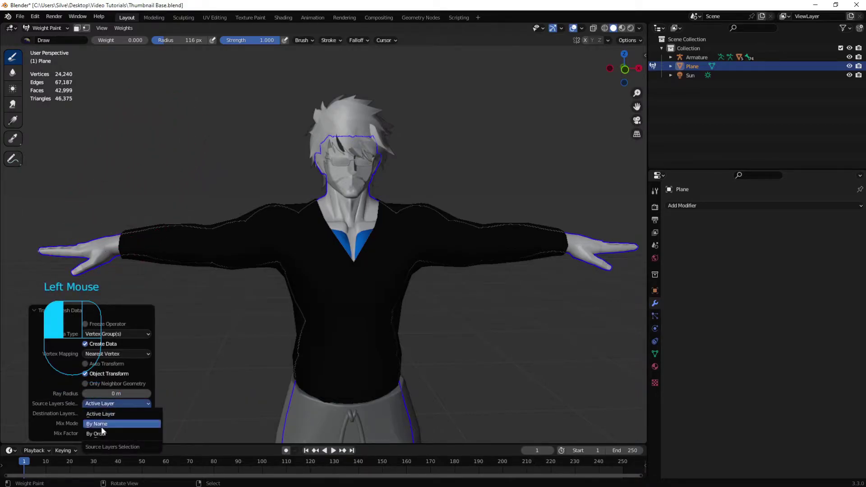
{"action": "left_click", "coordinate": [101, 427]}
- Reselect only the shirt, view a transferred vertex group in Weight Paint, then enter Edit Mode
{"action": "middle_click_drag", "start_coordinate": [302, 324], "coordinate": [318, 295], "text": "shift"}
{"action": "key", "text": "ctrl+Tab"}
{"action": "right_click", "coordinate": [321, 292]}
{"action": "key", "text": "ctrl+Tab"}
{"action": "left_click", "coordinate": [278, 261]}
{"action": "left_click", "coordinate": [344, 228], "text": "shift"}
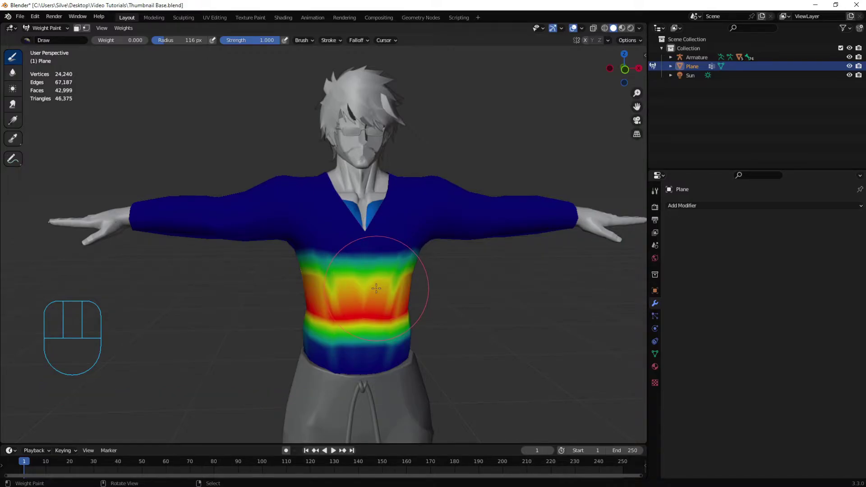
{"action": "middle_click_drag", "start_coordinate": [375, 287], "coordinate": [389, 232], "text": "shift"}
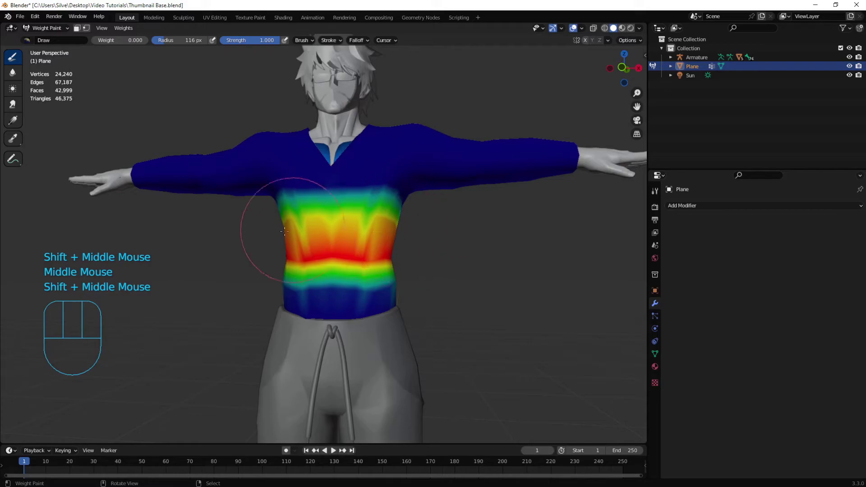
{"action": "key", "text": "Tab"}
- Add one loop cut across the torso, check the weights, and return to Edit Mode
{"action": "key", "text": "ctrl+r"}
{"action": "left_click", "coordinate": [369, 225]}
{"action": "left_click", "coordinate": [370, 211]}
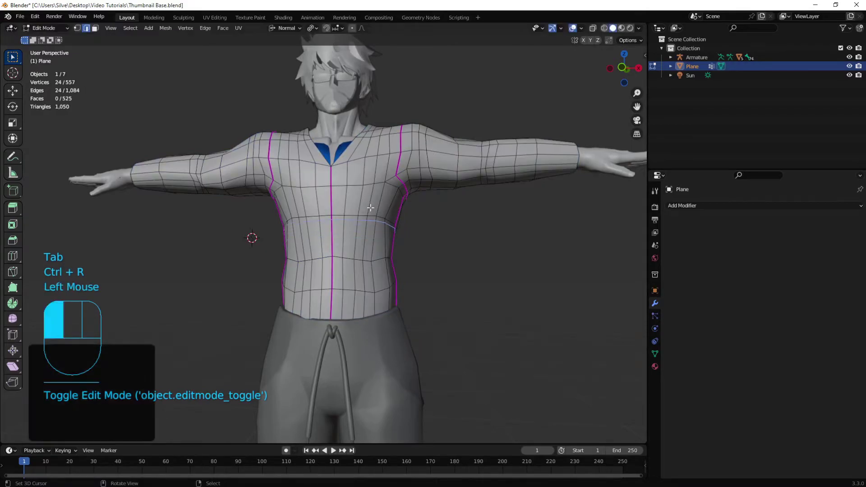
{"action": "key", "text": "ctrl+Tab"}
{"action": "mouse_move", "coordinate": [326, 231]}
{"action": "middle_mouse_down"}
{"action": "mouse_move", "coordinate": [348, 230]}
{"action": "mouse_move", "coordinate": [271, 222]}
{"action": "middle_mouse_up"}
{"action": "key", "text": "Tab"}
- Add loop cuts across the shirt's chest and at the waist
{"action": "key", "text": "ctrl+r"}
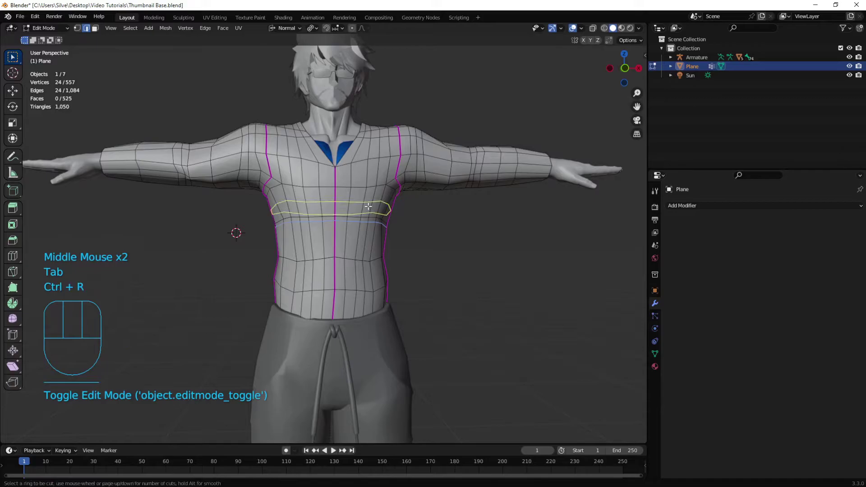
{"action": "left_click", "coordinate": [368, 209]}
{"action": "key", "text": "ctrl+r"}
{"action": "left_click", "coordinate": [366, 242]}
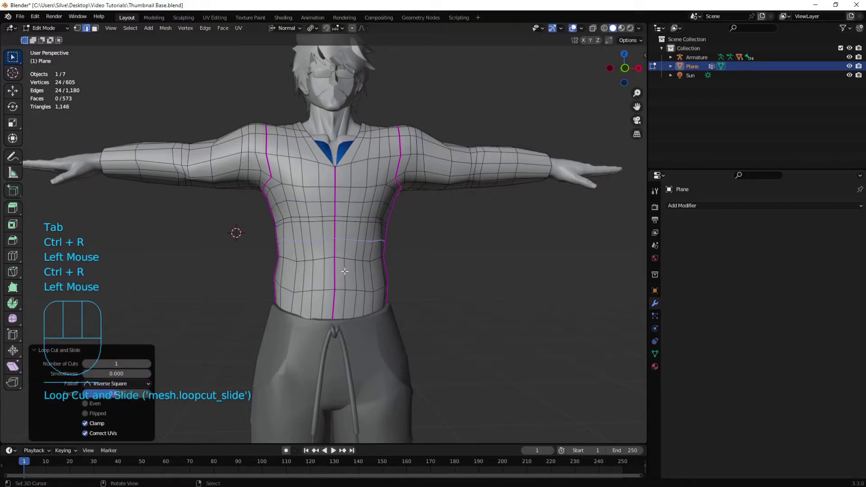
{"action": "key", "text": "ctrl+r"}
{"action": "left_click", "coordinate": [350, 299]}
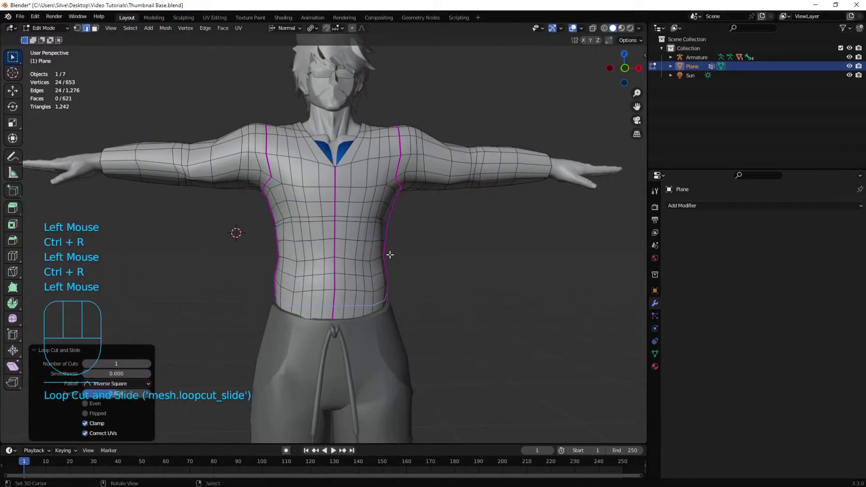
- Inspect the shirt's weights from several angles, then return to Object Mode
{"action": "key", "text": "Tab"}
{"action": "middle_click_drag", "start_coordinate": [361, 212], "coordinate": [314, 257]}
{"action": "mouse_move", "coordinate": [319, 222]}
{"action": "middle_mouse_down"}
{"action": "mouse_move", "coordinate": [362, 219]}
{"action": "mouse_move", "coordinate": [311, 217]}
{"action": "mouse_move", "coordinate": [349, 219]}
{"action": "middle_mouse_up"}
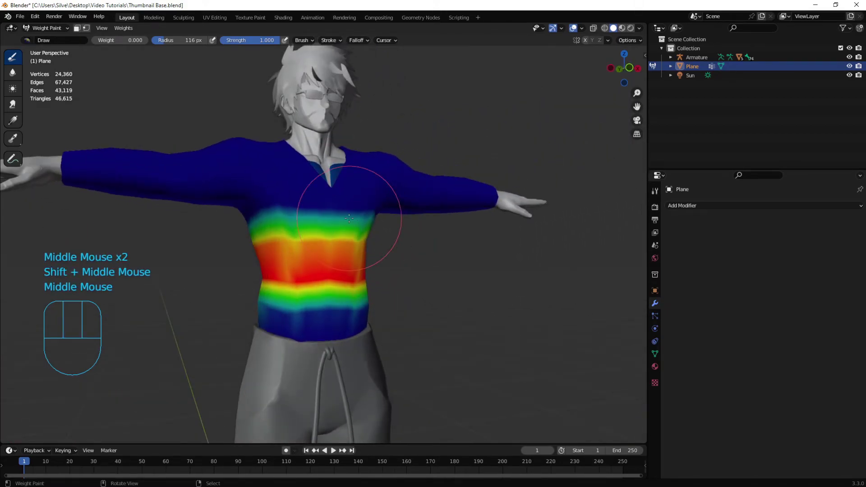
{"action": "key", "text": "ctrl+Tab"}
{"action": "middle_click_drag", "start_coordinate": [287, 213], "coordinate": [297, 254], "text": "shift"}
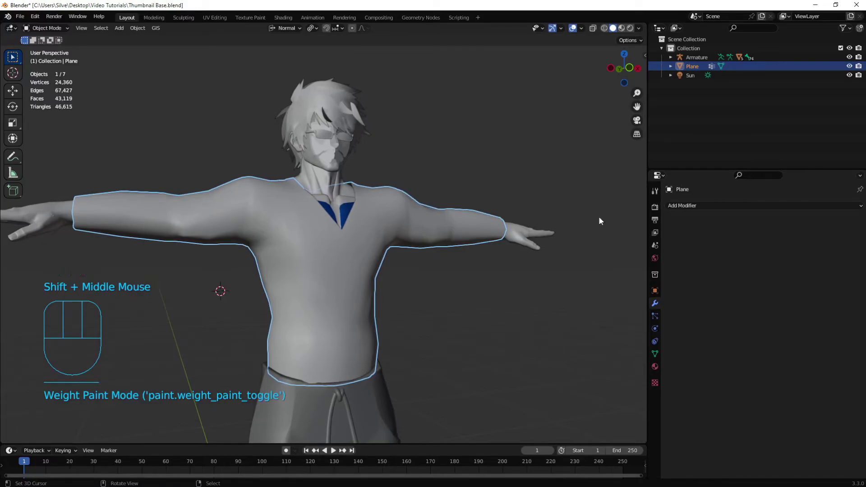
- Add an Armature modifier to the shirt using the Armature object
{"action": "left_click", "coordinate": [669, 205]}
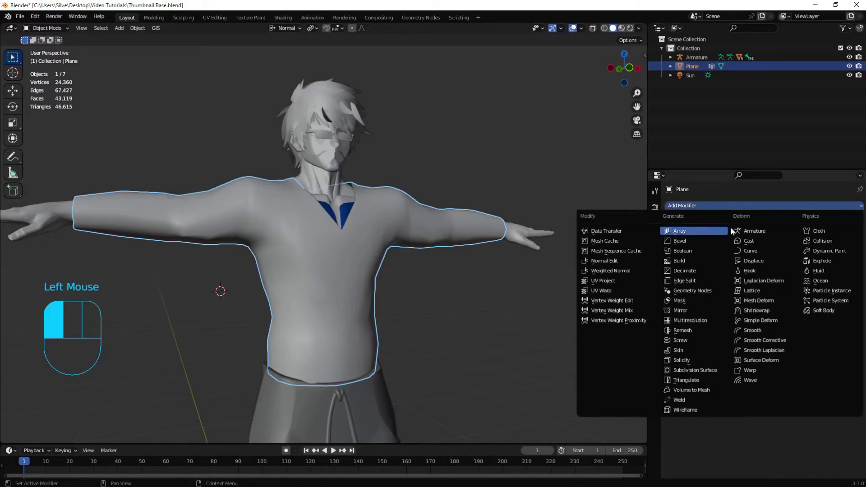
{"action": "left_click", "coordinate": [759, 229]}
{"action": "left_click", "coordinate": [759, 234]}
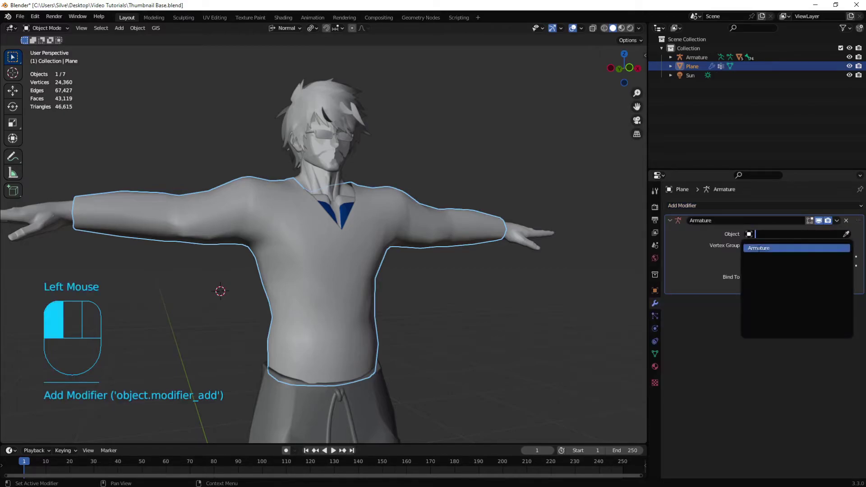
{"action": "left_click", "coordinate": [759, 248]}
{"action": "middle_click_drag", "start_coordinate": [439, 233], "coordinate": [452, 238], "text": "shift"}
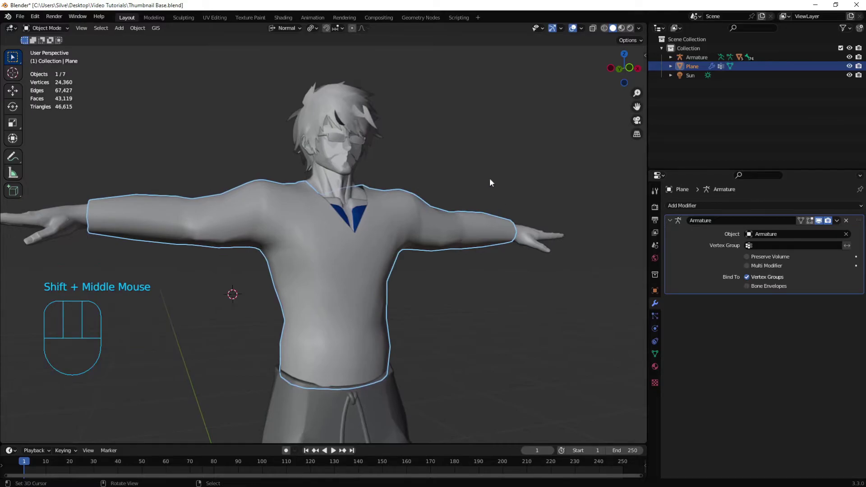
- Set the shirt's Relations parent to Armature, then select the Armature object
{"action": "left_click", "coordinate": [656, 293]}
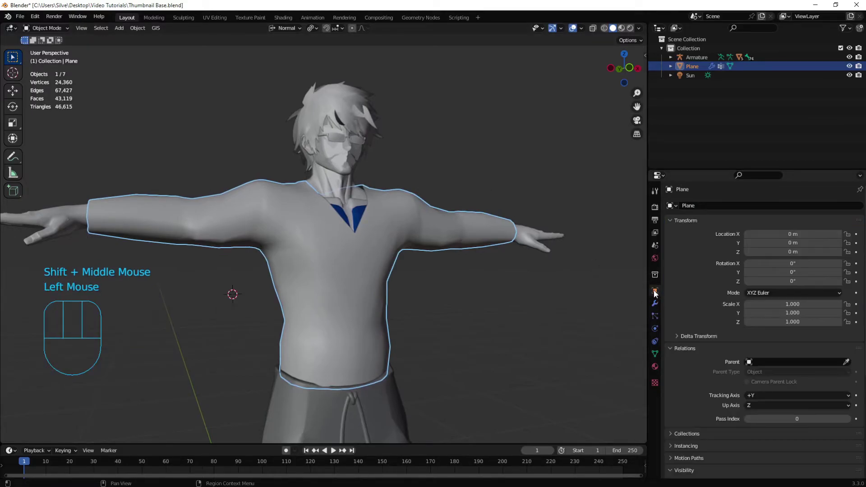
{"action": "left_click", "coordinate": [762, 359]}
{"action": "left_click", "coordinate": [762, 375]}
{"action": "middle_click_drag", "start_coordinate": [440, 301], "coordinate": [449, 275], "text": "shift"}
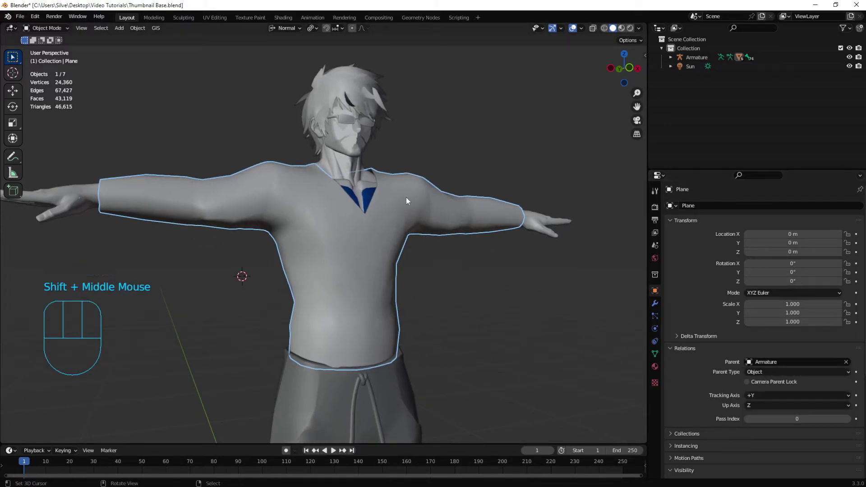
{"action": "middle_click_drag", "start_coordinate": [415, 195], "coordinate": [421, 202], "text": "shift"}
{"action": "right_click", "coordinate": [420, 202]}
{"action": "left_click", "coordinate": [705, 60]}
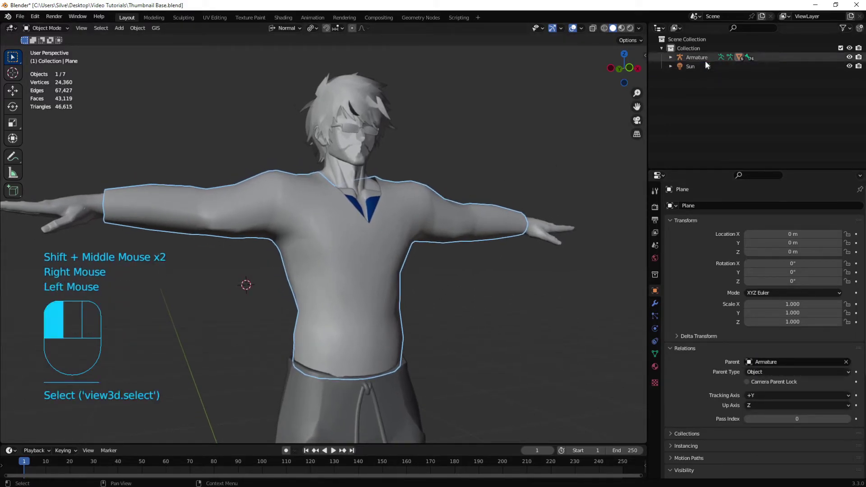
- Enter Pose Mode and lower the Arm_L upper-arm bone by rotating around Z
{"action": "key", "text": "g"}
{"action": "right_click", "coordinate": [467, 229]}
{"action": "key", "text": "ctrl+Tab"}
{"action": "right_click", "coordinate": [443, 204]}
{"action": "middle_click_drag", "start_coordinate": [443, 205], "coordinate": [434, 156]}
{"action": "key", "text": "r"}
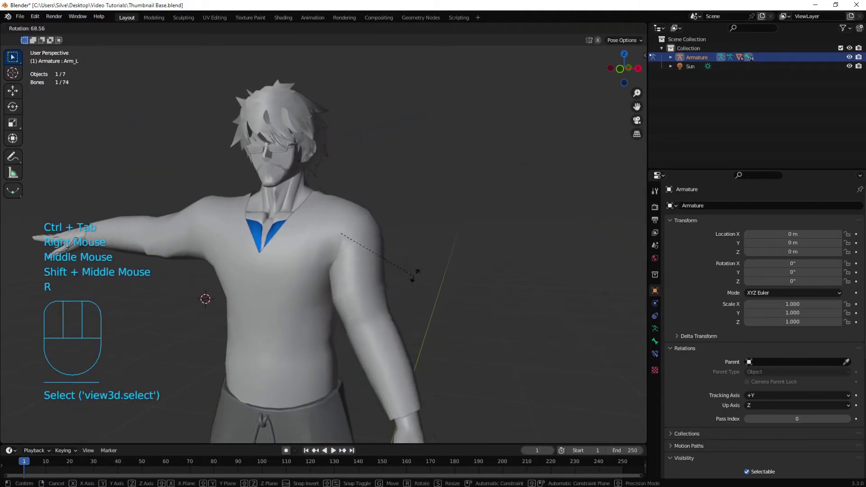
{"action": "right_click", "coordinate": [431, 189]}
{"action": "middle_click_drag", "start_coordinate": [431, 189], "coordinate": [479, 149], "text": "shift"}
{"action": "key", "text": "r"}
{"action": "key", "text": "z"}
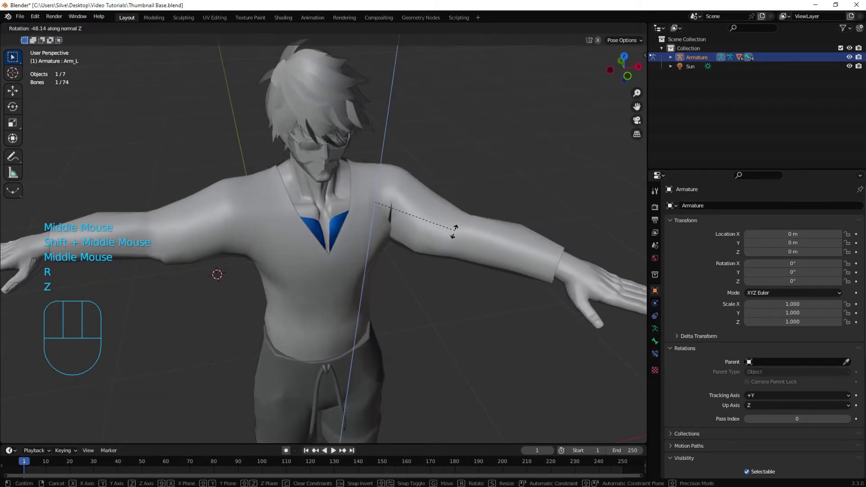
{"action": "left_click", "coordinate": [441, 246]}
- Bend the Fore_L forearm around Z to -74.5°, then -26.5°, and inspect the shirt
{"action": "middle_click_drag", "start_coordinate": [441, 246], "coordinate": [437, 259]}
{"action": "right_click", "coordinate": [478, 275]}
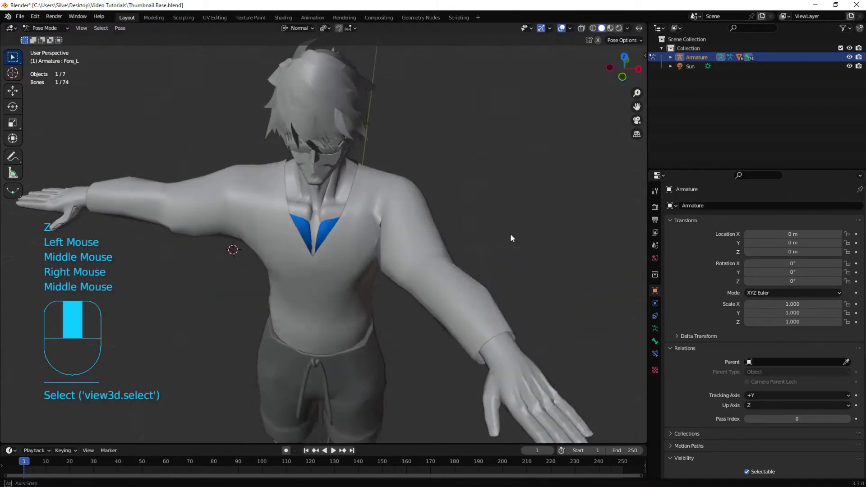
{"action": "middle_click_drag", "start_coordinate": [510, 233], "coordinate": [514, 239]}
{"action": "key", "text": "r"}
{"action": "key", "text": "z"}
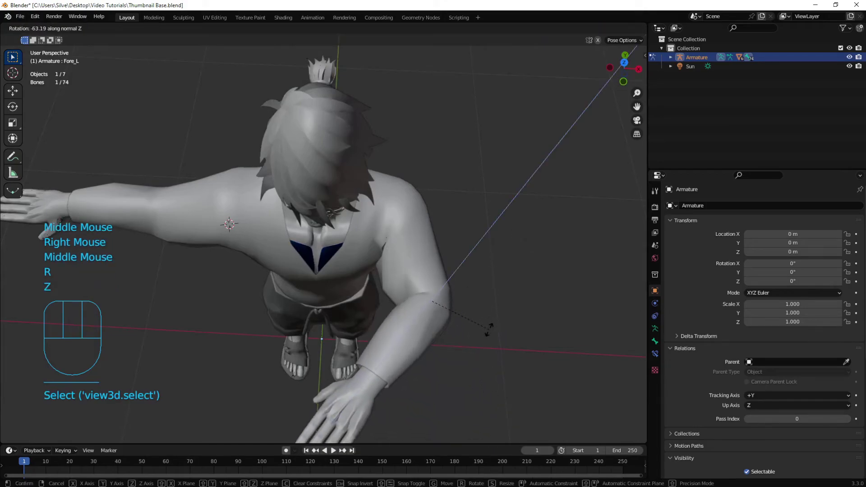
{"action": "left_click", "coordinate": [482, 343]}
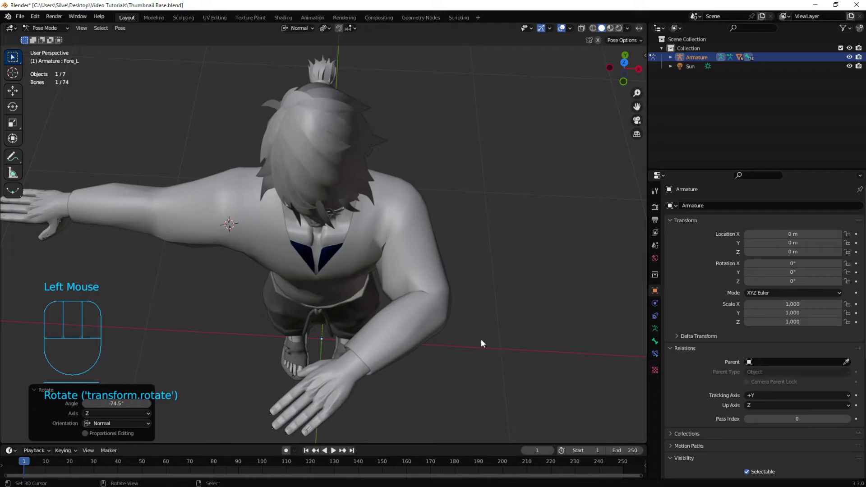
{"action": "middle_click_drag", "start_coordinate": [481, 339], "coordinate": [380, 255]}
{"action": "key", "text": "r"}
{"action": "left_click", "coordinate": [369, 311]}
{"action": "middle_click_drag", "start_coordinate": [370, 311], "coordinate": [392, 302], "text": "shift"}
{"action": "middle_click_drag", "start_coordinate": [392, 302], "coordinate": [429, 241]}
{"action": "scroll", "coordinate": [420, 237], "scroll_direction": "down", "scroll_amount": 1}
{"action": "scroll", "coordinate": [372, 219], "scroll_direction": "up", "scroll_amount": 2}
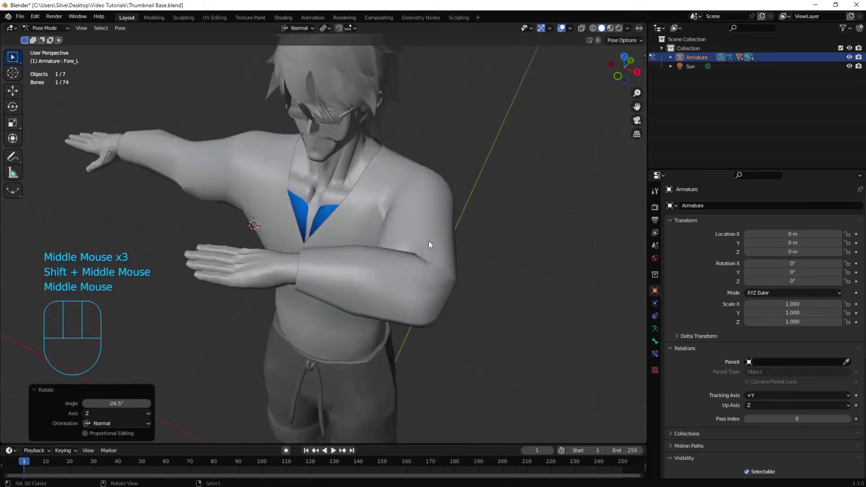
{"action": "middle_click_drag", "start_coordinate": [469, 262], "coordinate": [470, 240]}
- Clear the Fore_L and Arm_L rotations with Alt+R, then open the shirt in Edit Mode
{"action": "key", "text": "z"}
{"action": "key", "text": "alt+r"}
{"action": "right_click", "coordinate": [424, 226]}
{"action": "key", "text": "alt+r"}
{"action": "key", "text": "ctrl+Tab"}
{"action": "right_click", "coordinate": [391, 220]}
{"action": "key", "text": "z"}
{"action": "mouse_move", "coordinate": [397, 216]}
{"action": "middle_mouse_down"}
{"action": "mouse_move", "coordinate": [429, 205]}
{"action": "mouse_move", "coordinate": [437, 180]}
{"action": "mouse_move", "coordinate": [403, 172]}
{"action": "middle_mouse_up"}
{"action": "key", "text": "Tab"}
{"action": "key", "text": "ctrl+r"}
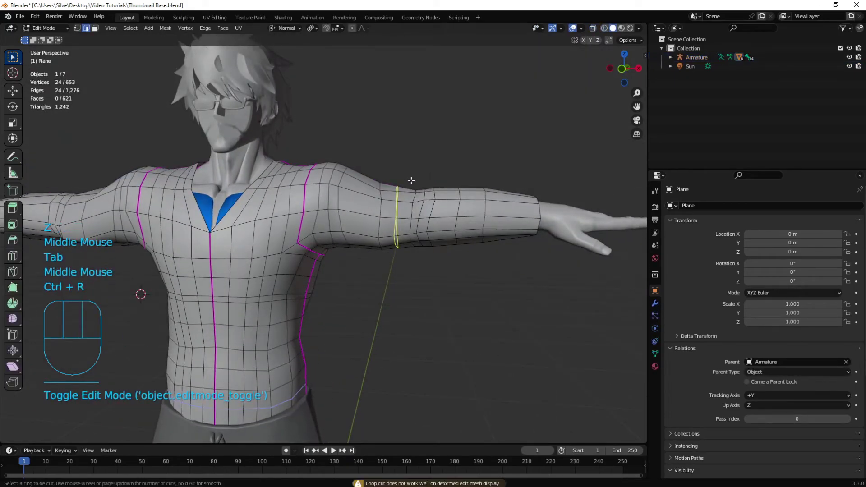
- Place three more loop cuts around the shirt's upper arm, then return to Object Mode
{"action": "left_click", "coordinate": [419, 189]}
{"action": "key", "text": "ctrl+r"}
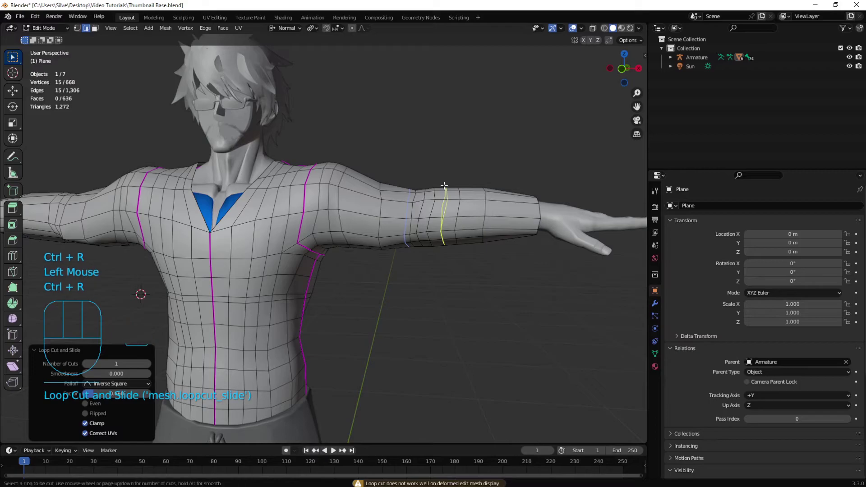
{"action": "left_click", "coordinate": [435, 186]}
{"action": "key", "text": "ctrl+r"}
{"action": "left_click", "coordinate": [419, 188]}
{"action": "middle_click_drag", "start_coordinate": [420, 188], "coordinate": [271, 192], "text": "shift"}
{"action": "middle_click_drag", "start_coordinate": [271, 191], "coordinate": [315, 199], "text": "shift"}
{"action": "middle_click_drag", "start_coordinate": [316, 199], "coordinate": [399, 237]}
{"action": "key", "text": "Tab"}
- Select the Armature, enter Pose Mode, and bend Fore_L to -40.7° around Z
{"action": "key", "text": "z"}
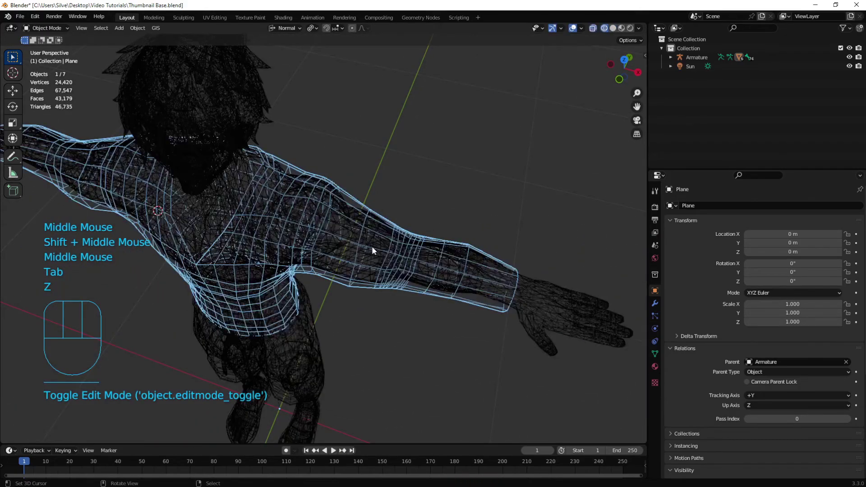
{"action": "right_click", "coordinate": [372, 245]}
{"action": "right_click", "coordinate": [372, 246]}
{"action": "left_click", "coordinate": [676, 58]}
{"action": "key", "text": "ctrl+Tab"}
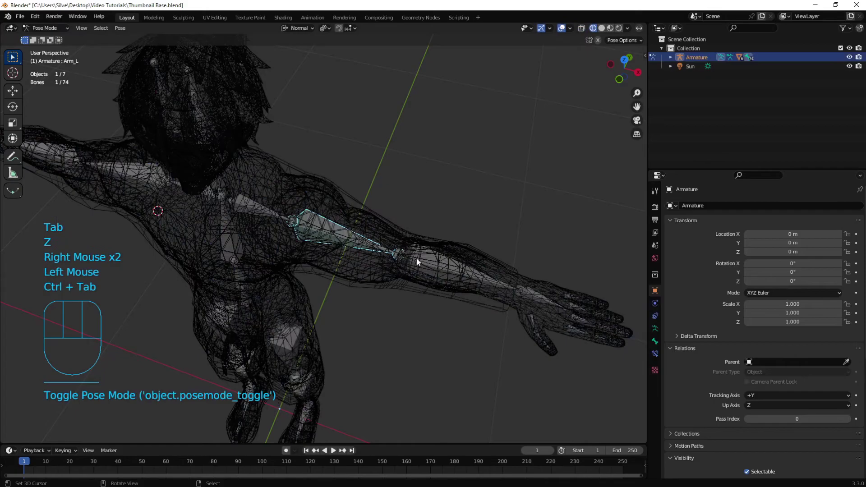
{"action": "right_click", "coordinate": [418, 262]}
{"action": "key", "text": "r"}
{"action": "key", "text": "z"}
{"action": "left_click", "coordinate": [420, 270]}
{"action": "key", "text": "z"}
{"action": "mouse_move", "coordinate": [419, 271]}
{"action": "middle_mouse_down"}
{"action": "mouse_move", "coordinate": [438, 286]}
{"action": "mouse_move", "coordinate": [406, 242]}
{"action": "middle_mouse_up"}
{"action": "key", "text": "r"}
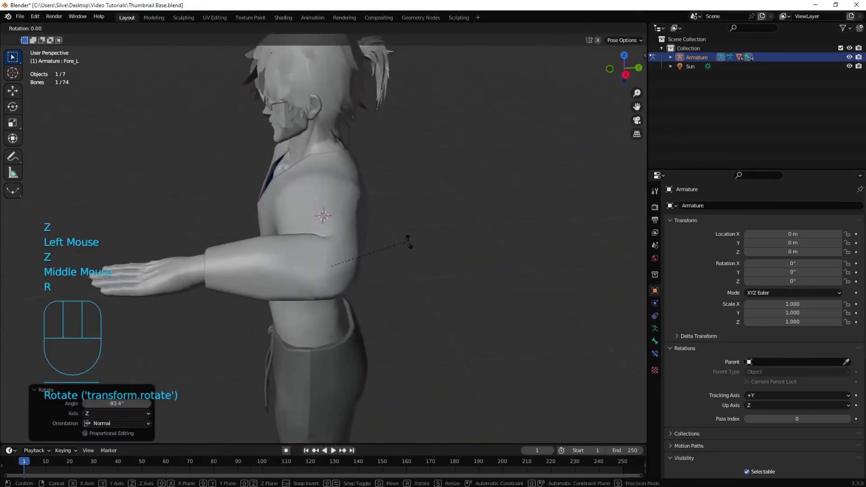
{"action": "key", "text": "z"}
{"action": "left_click", "coordinate": [379, 268]}
- Inspect the bent sleeve from several angles, cancel an extra forearm rotation, and leave Pose Mode
{"action": "middle_click_drag", "start_coordinate": [377, 266], "coordinate": [356, 235]}
{"action": "scroll", "coordinate": [357, 235], "scroll_direction": "up", "scroll_amount": 1}
{"action": "middle_click_drag", "start_coordinate": [357, 234], "coordinate": [439, 199]}
{"action": "key", "text": "r"}
{"action": "key", "text": "z"}
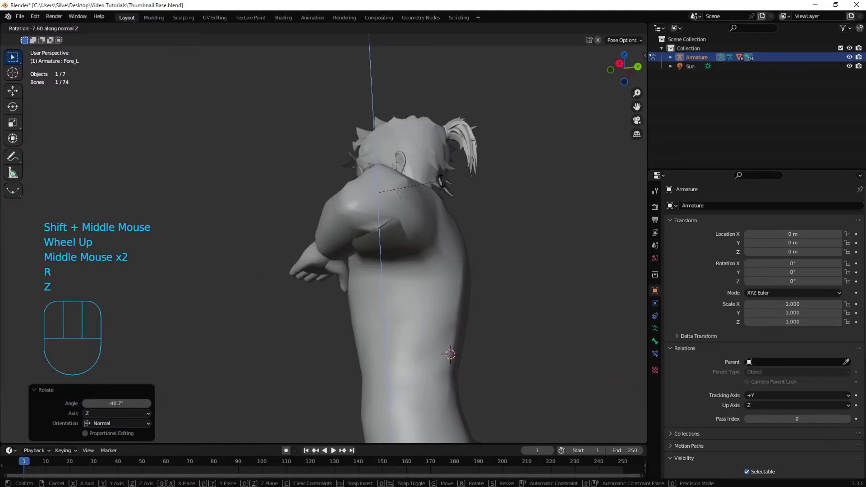
{"action": "right_click", "coordinate": [405, 201]}
{"action": "key", "text": "ctrl+Tab"}
- Put the shirt in Weight Paint mode and display its Arm_L and Fore_L weights
{"action": "right_click", "coordinate": [373, 193]}
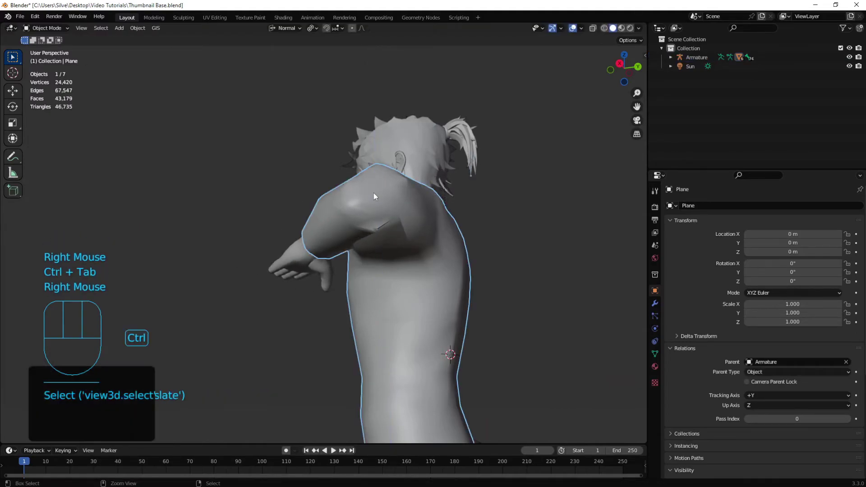
{"action": "key", "text": "ctrl+Tab"}
{"action": "left_click", "coordinate": [376, 191], "text": "shift"}
{"action": "left_click", "coordinate": [376, 192]}
{"action": "left_click", "coordinate": [370, 207], "text": "shift"}
{"action": "mouse_move", "coordinate": [376, 192]}
{"action": "middle_mouse_down"}
{"action": "mouse_move", "coordinate": [361, 223]}
{"action": "mouse_move", "coordinate": [374, 272]}
{"action": "mouse_move", "coordinate": [372, 233]}
{"action": "mouse_move", "coordinate": [386, 213]}
{"action": "mouse_move", "coordinate": [358, 252]}
{"action": "mouse_move", "coordinate": [395, 240]}
{"action": "mouse_move", "coordinate": [378, 218]}
{"action": "middle_mouse_up"}
{"action": "left_click", "coordinate": [371, 214]}
{"action": "left_click", "coordinate": [371, 215], "text": "shift"}
{"action": "left_click", "coordinate": [372, 223]}
- Return to Object Mode in wireframe, select the Armature, and enter Pose Mode
{"action": "key", "text": "ctrl+Tab"}
{"action": "key", "text": "z"}
{"action": "right_click", "coordinate": [329, 188]}
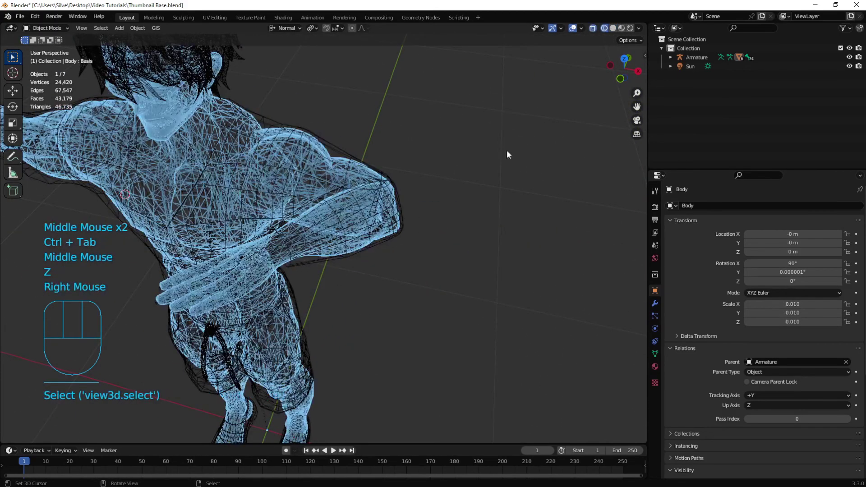
{"action": "left_click", "coordinate": [696, 57]}
{"action": "key", "text": "ctrl+Tab"}
- Clear the Fore_L and Arm_L rotations, restore solid shading, and go back to Object Mode
{"action": "key", "text": "alt+r"}
{"action": "right_click", "coordinate": [323, 190]}
{"action": "key", "text": "alt+r"}
{"action": "middle_click_drag", "start_coordinate": [264, 180], "coordinate": [324, 182], "text": "shift"}
{"action": "middle_click_drag", "start_coordinate": [325, 183], "coordinate": [373, 186]}
{"action": "key", "text": "z"}
{"action": "middle_click_drag", "start_coordinate": [446, 198], "coordinate": [381, 206]}
{"action": "key", "text": "ctrl+Tab"}
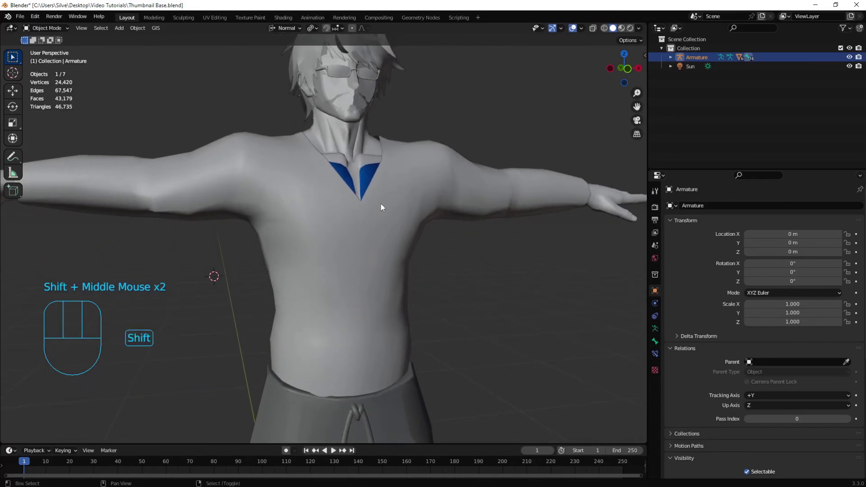